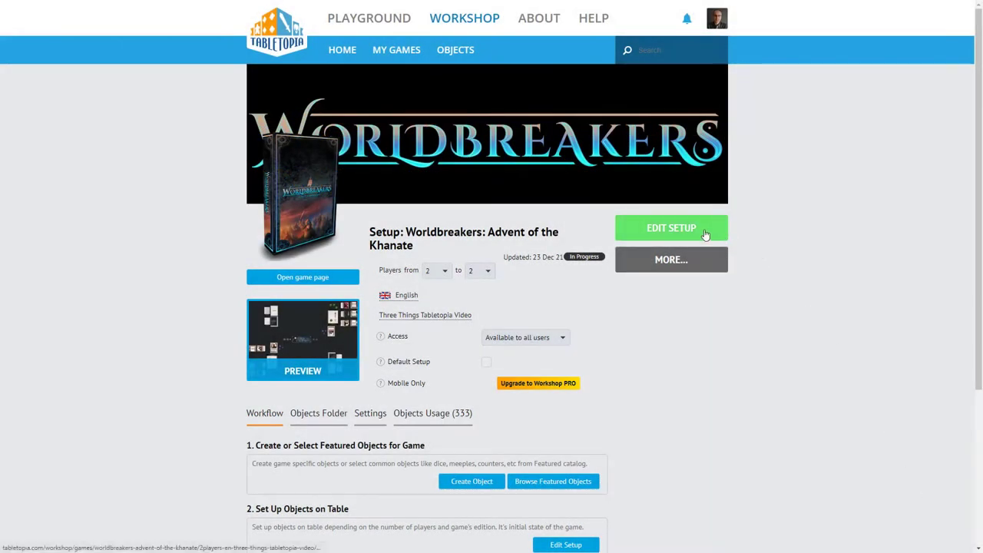
# - Open the game's setup in the table editor and start creating a new Card object
pyautogui.click(704, 234)
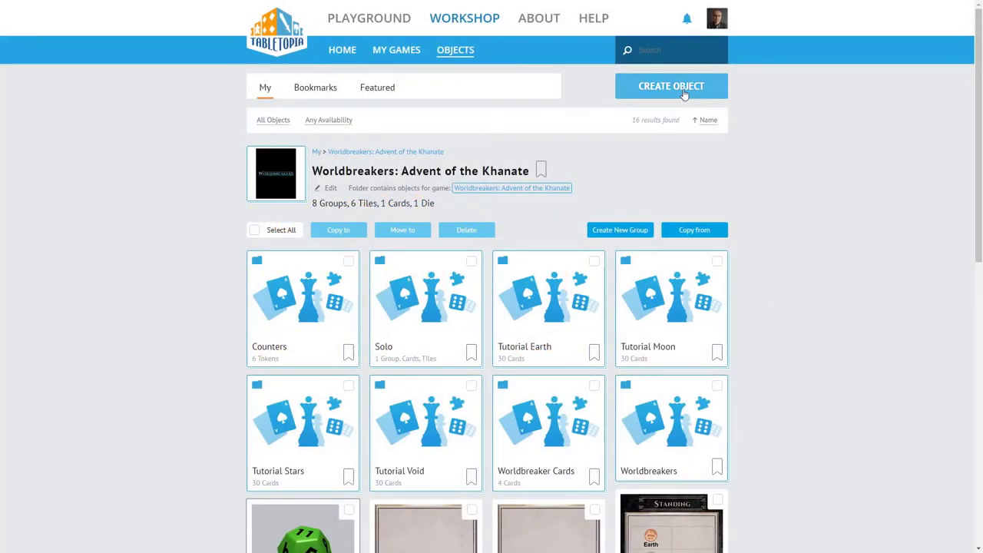
pyautogui.click(670, 86)
pyautogui.click(538, 125)
# - Upload the Imam Front card image, then save and publish the youtube-imam-test card
pyautogui.hotkey('alt', 'Tab')
pyautogui.moveTo(66, 99); pyautogui.dragTo(426, 258)
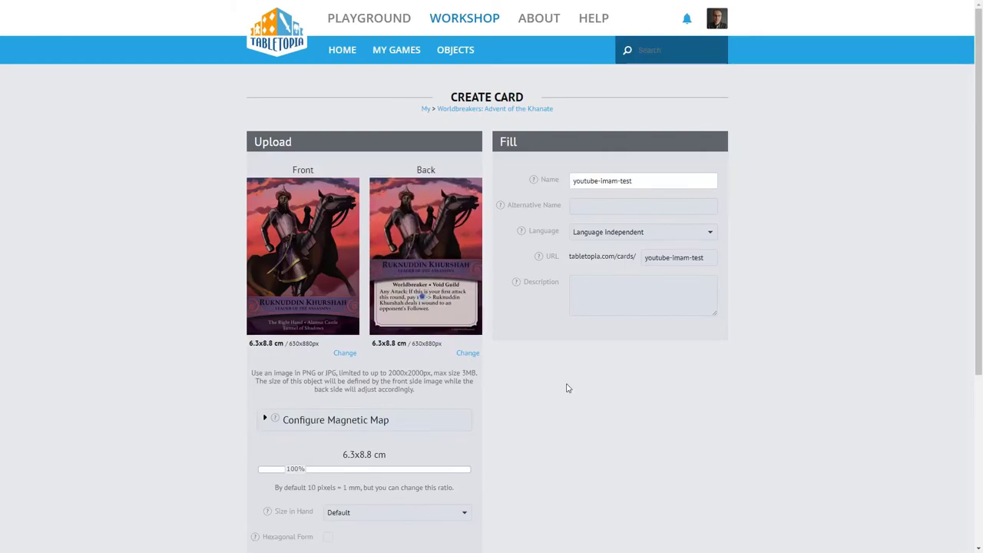
pyautogui.scroll(-3, 566, 389)
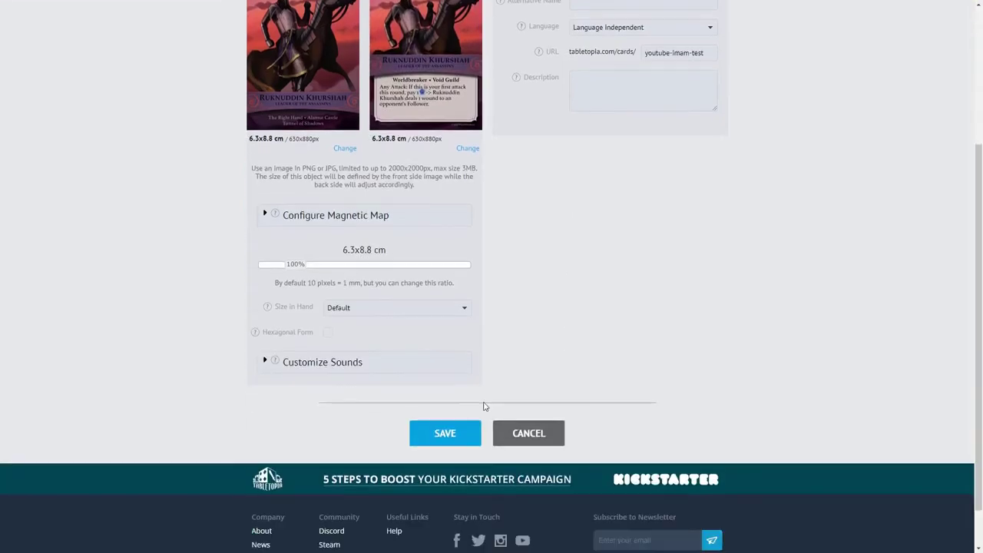
pyautogui.click(445, 433)
pyautogui.click(470, 329)
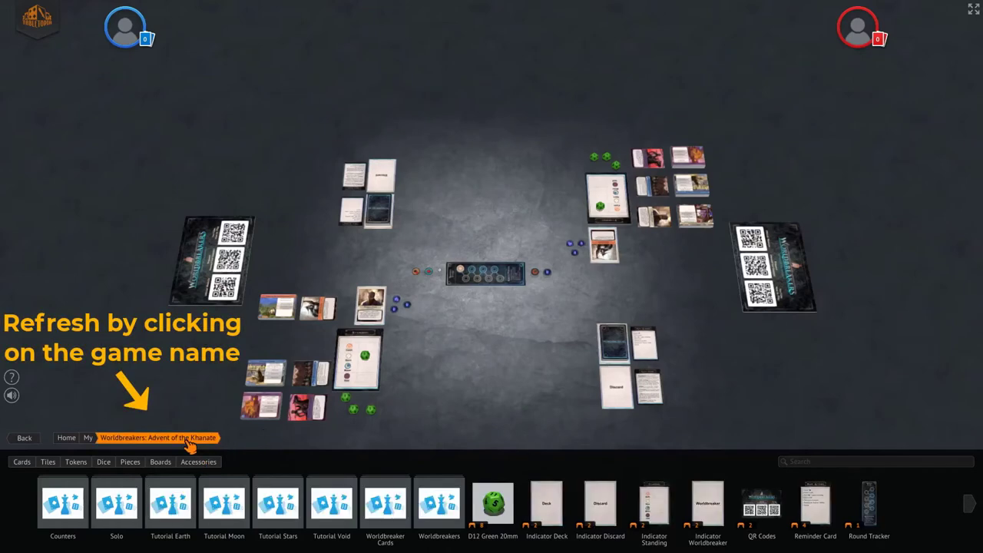
# - Drag the youtube-imam-test card from the end of the asset bar to near the table centre
pyautogui.click(970, 503)
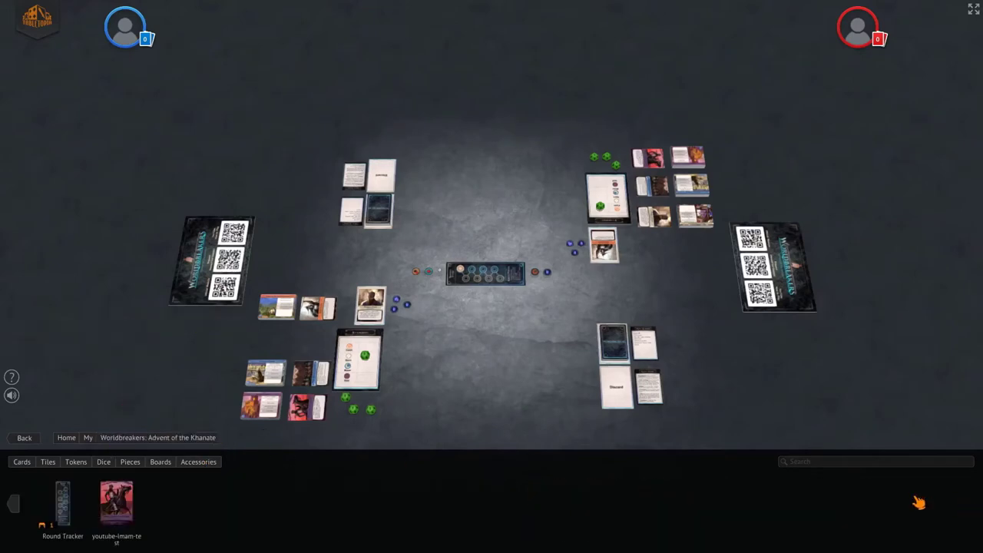
pyautogui.moveTo(116, 503); pyautogui.dragTo(492, 364)
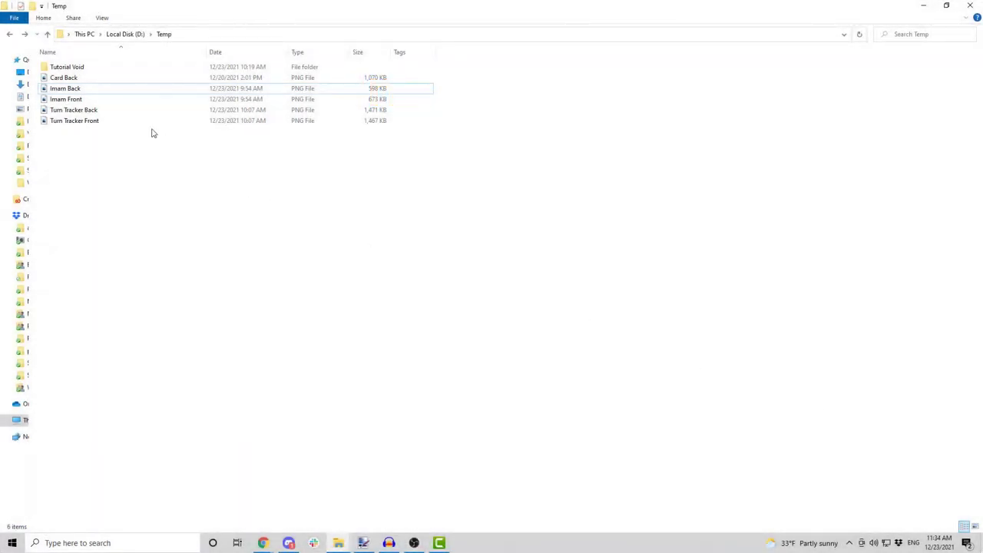
# - Select Imam Back and Turn Tracker Back together and drop them into Paint.NET
pyautogui.click(105, 90)
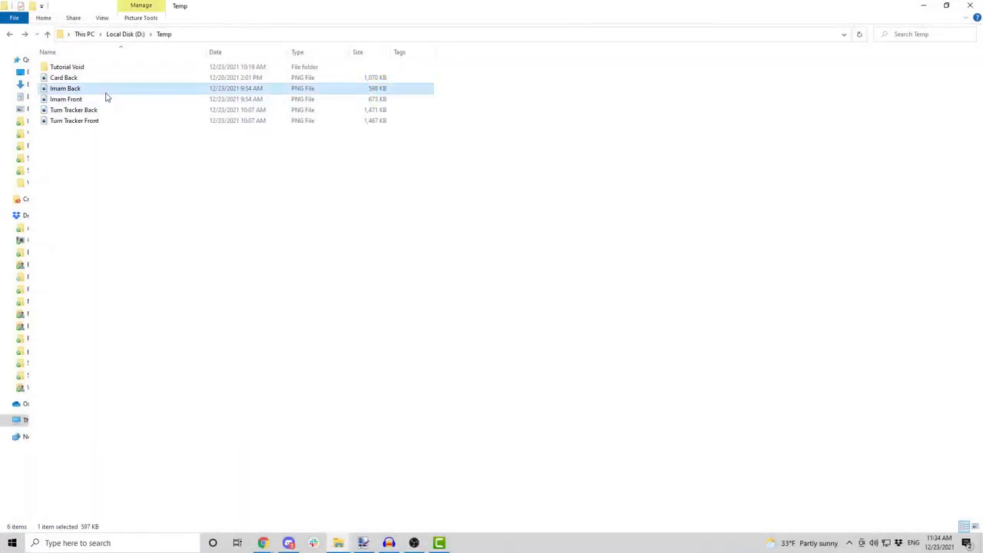
pyautogui.keyDown('ctrl'); pyautogui.click(109, 110); pyautogui.keyUp('ctrl')
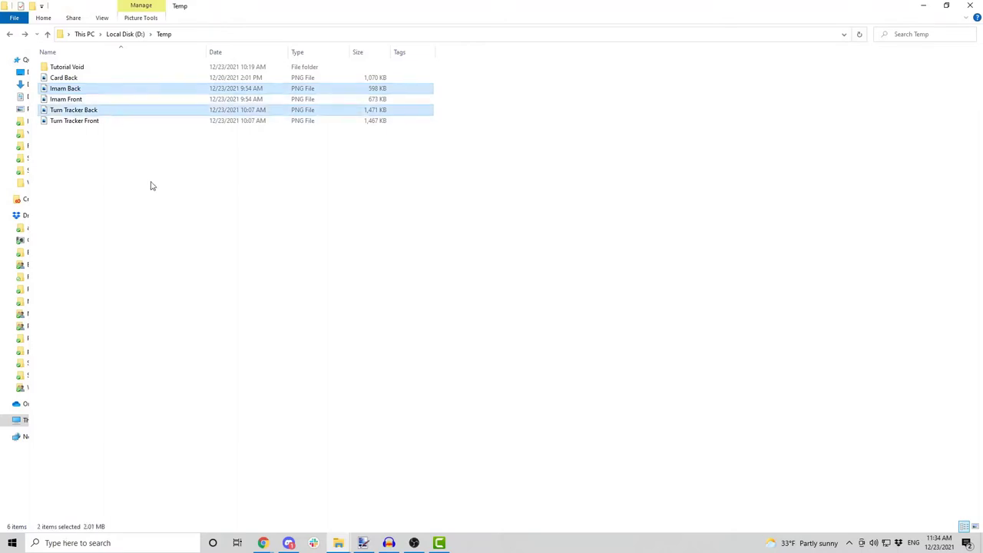
pyautogui.moveTo(154, 112)
pyautogui.mouseDown()
pyautogui.moveTo(369, 323)
pyautogui.moveTo(369, 520)
pyautogui.moveTo(392, 319)
pyautogui.mouseUp()
# - Open the dropped images and read Imam Back's pixel size in Image > Resize
pyautogui.click(446, 275)
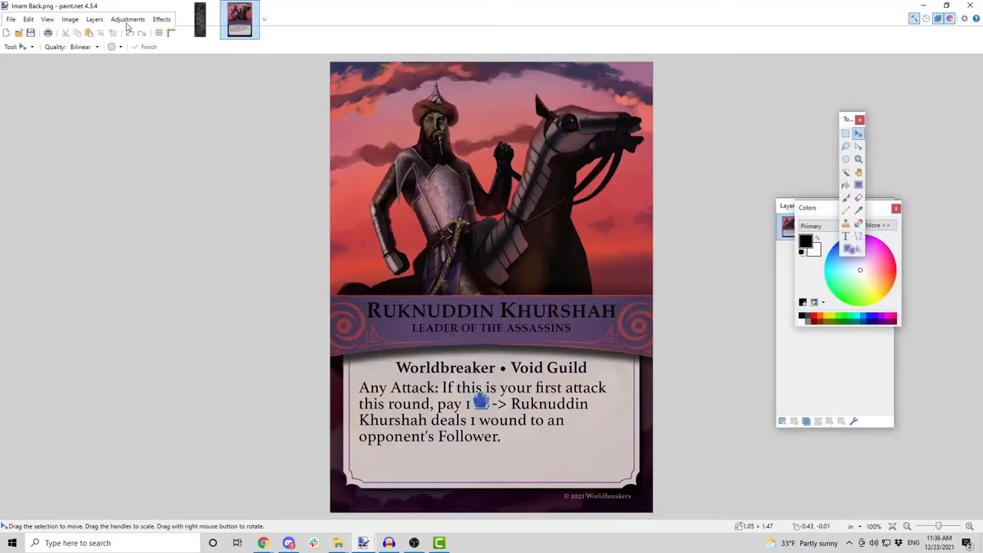
pyautogui.click(70, 19)
pyautogui.click(83, 46)
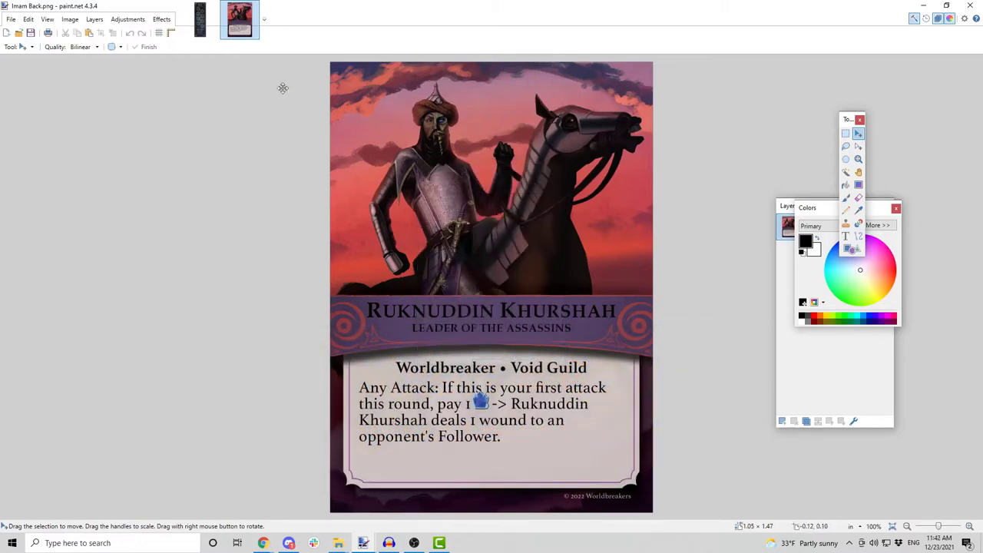
# - Read the Turn Tracker Back image's pixel dimensions in Image > Resize
pyautogui.click(200, 19)
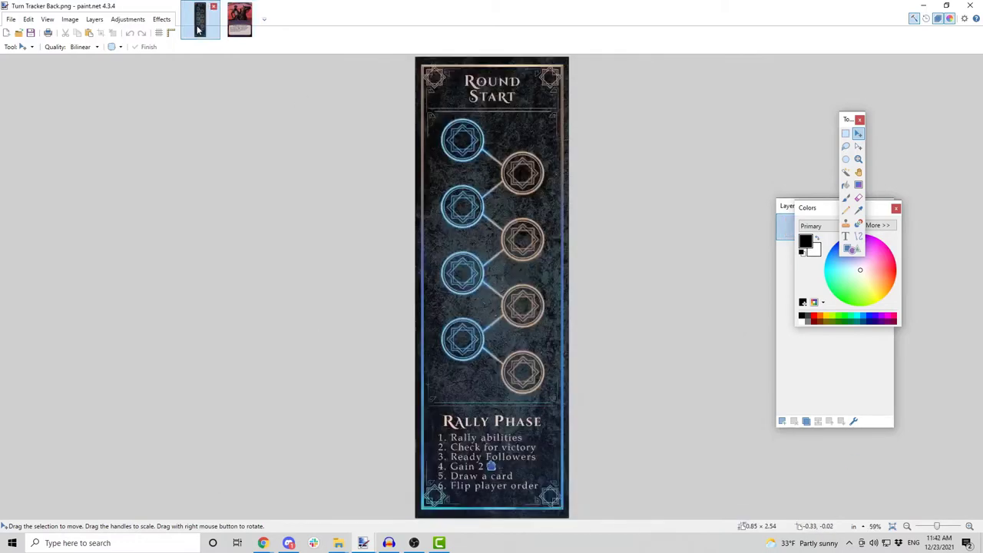
pyautogui.click(70, 19)
pyautogui.click(85, 45)
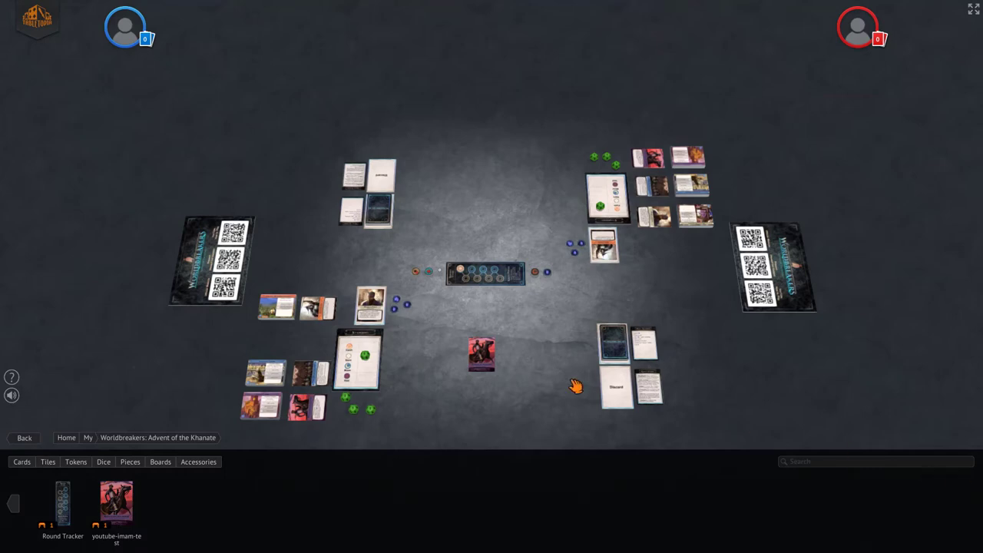
# - Deal a card off the right deck and shift the blue tokens down-right
pyautogui.moveTo(560, 384); pyautogui.dragTo(492, 316)
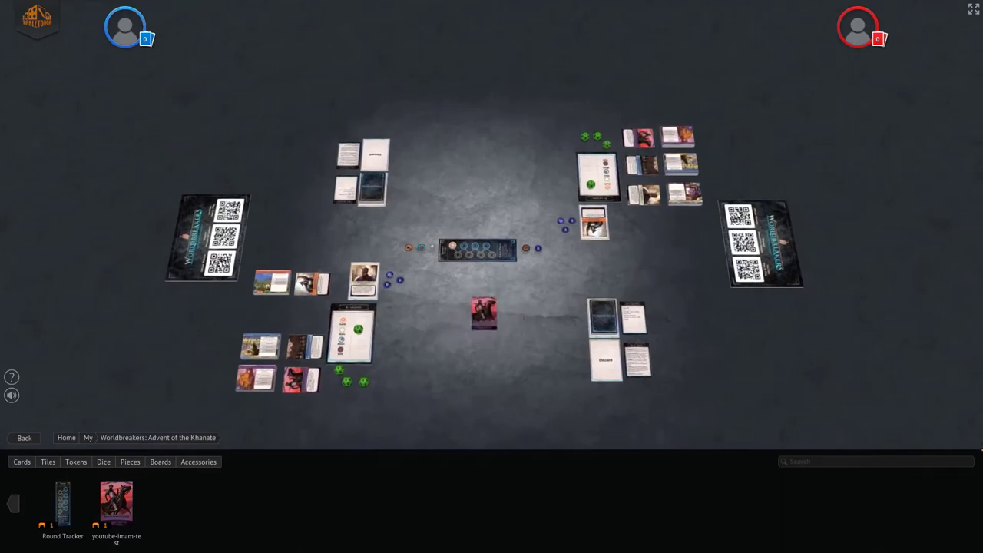
pyautogui.moveTo(561, 228); pyautogui.dragTo(499, 179)
pyautogui.moveTo(570, 304); pyautogui.dragTo(526, 280)
pyautogui.moveTo(502, 325); pyautogui.dragTo(578, 306)
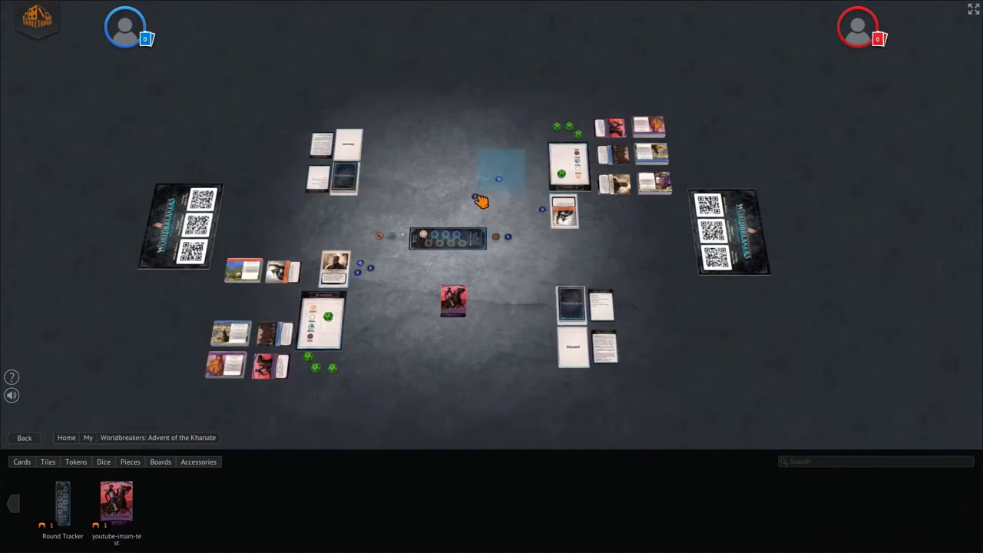
pyautogui.moveTo(482, 203); pyautogui.dragTo(522, 238, button='right')
pyautogui.moveTo(523, 241); pyautogui.dragTo(555, 278)
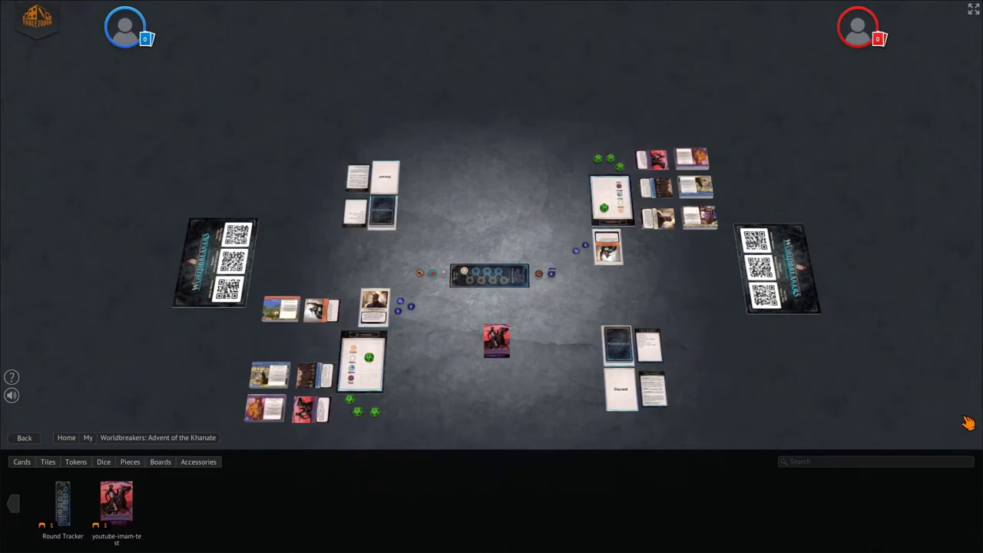
# - Move the six cards beside the player board up-right and the green tokens next to red
pyautogui.moveTo(718, 97); pyautogui.dragTo(644, 276)
pyautogui.moveTo(684, 225); pyautogui.dragTo(767, 198)
pyautogui.moveTo(646, 105); pyautogui.dragTo(565, 177)
pyautogui.moveTo(622, 169); pyautogui.dragTo(722, 120, button='middle')
pyautogui.moveTo(722, 121); pyautogui.dragTo(852, 79)
pyautogui.moveTo(770, 130); pyautogui.dragTo(685, 179, button='middle')
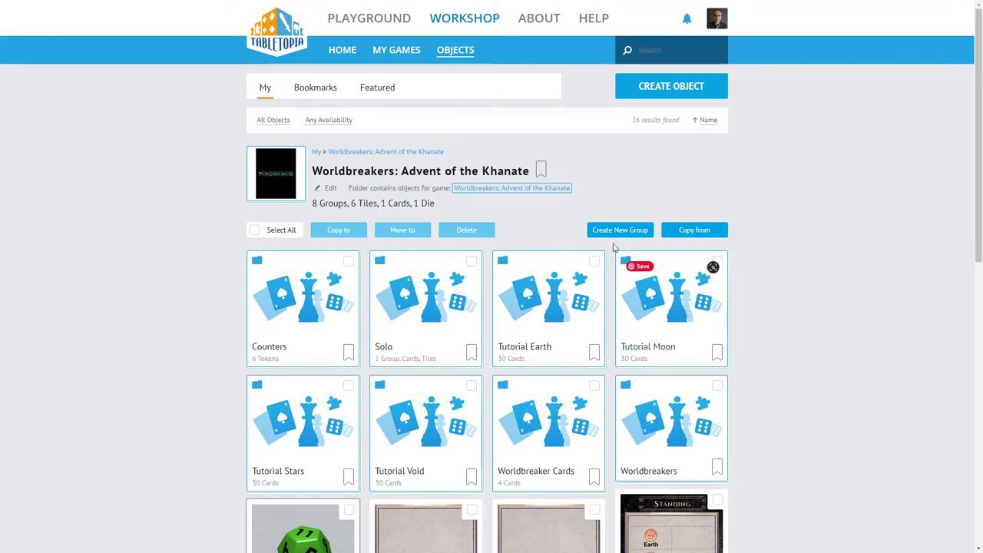
# - Create a new object group named Deck
pyautogui.click(611, 235)
pyautogui.write('Deck')
pyautogui.press('Return')
# - Start a new Card Deck in the Deck group with the Worldbreakers card back image
pyautogui.click(674, 87)
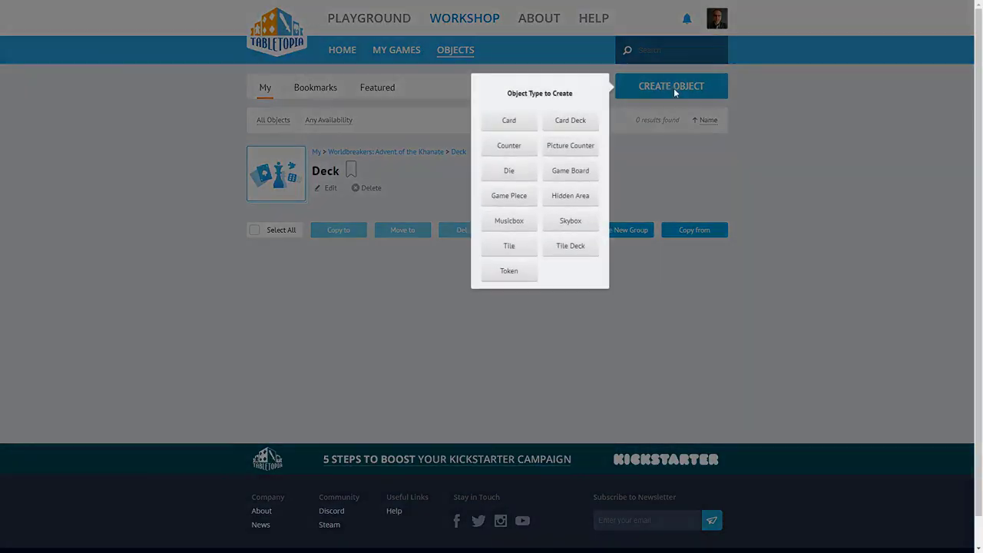
pyautogui.click(572, 122)
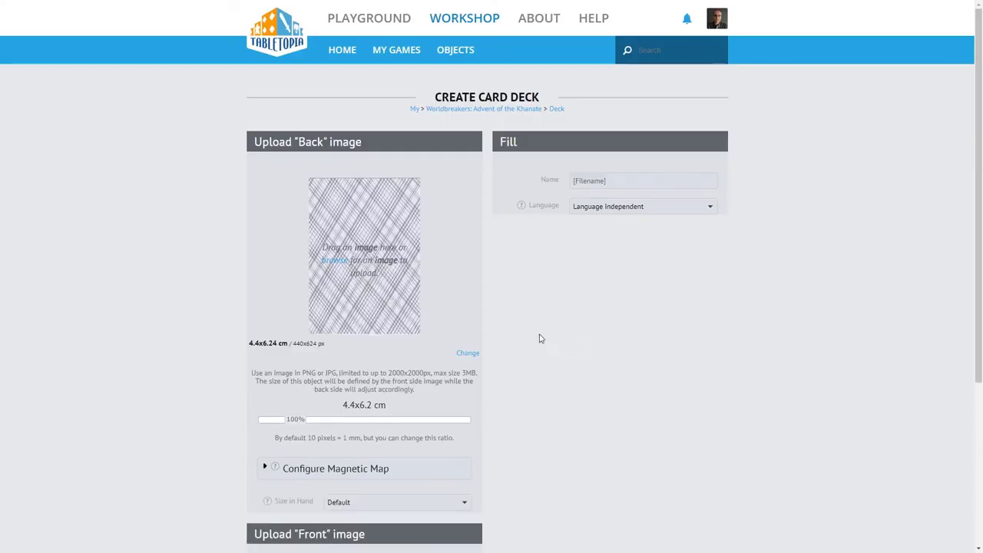
pyautogui.hotkey('alt', 'Tab')
pyautogui.moveTo(66, 77); pyautogui.dragTo(529, 314)
pyautogui.scroll(-5, 584, 412)
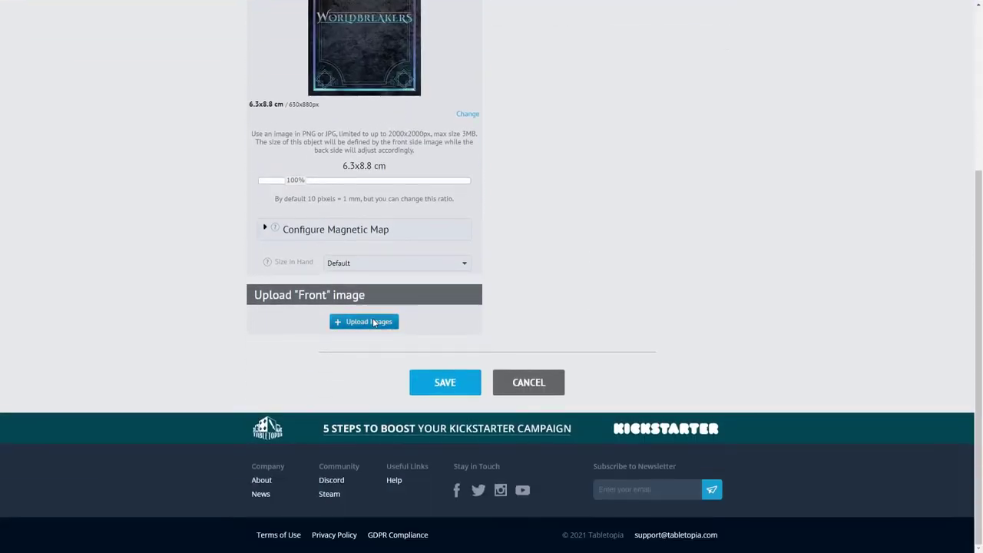
# - Upload all 30 front card images, then save and publish the deck
pyautogui.click(373, 322)
pyautogui.click(297, 168)
pyautogui.hotkey('ctrl', 'a')
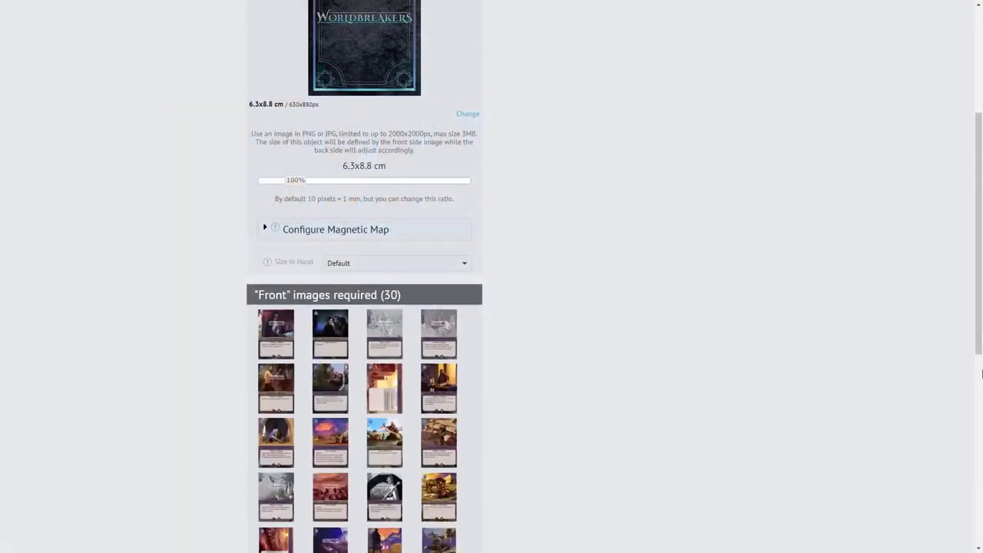
pyautogui.scroll(-2, 938, 399)
pyautogui.scroll(-5, 937, 399)
pyautogui.click(441, 413)
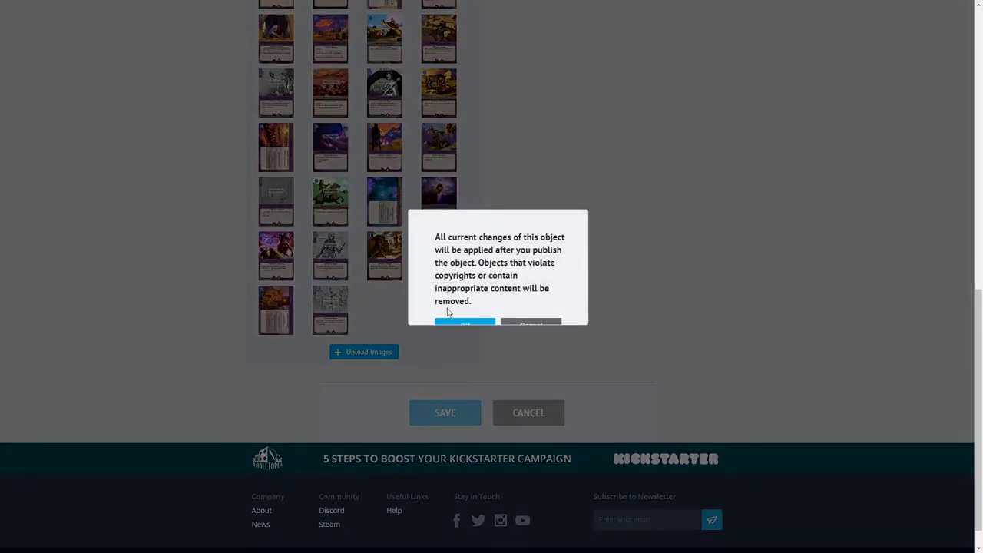
pyautogui.click(464, 326)
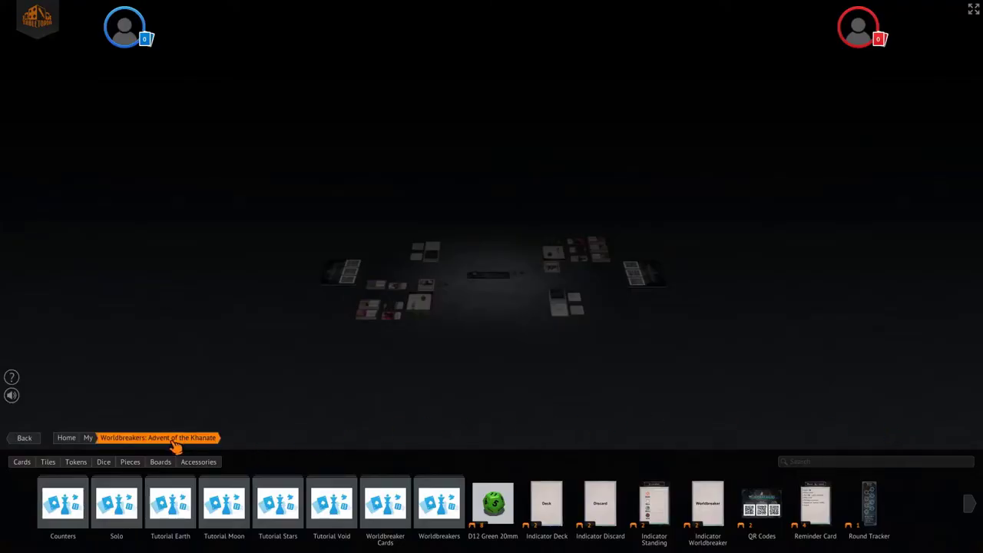
# - Refresh the game's objects and drop the Deck onto the table
pyautogui.click(176, 442)
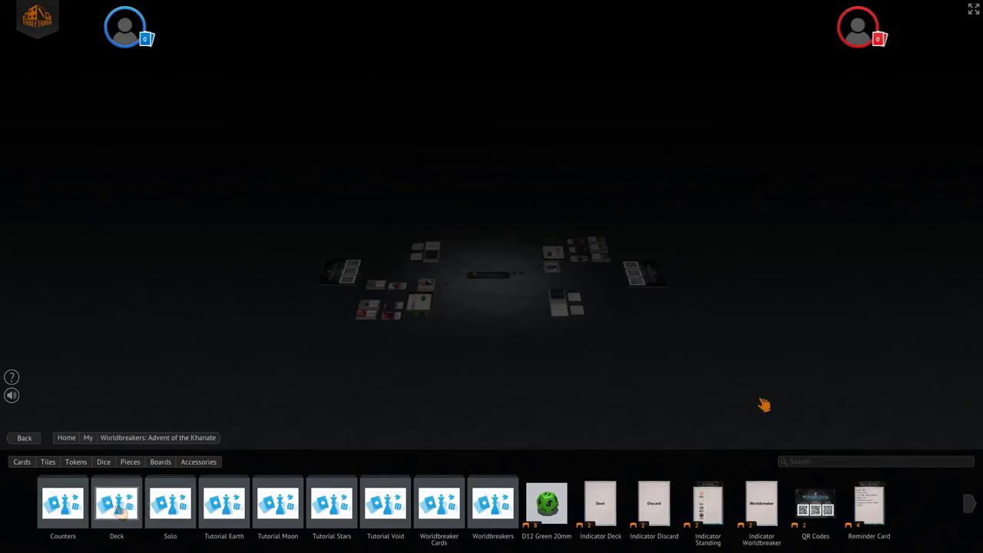
pyautogui.moveTo(128, 481); pyautogui.dragTo(178, 287)
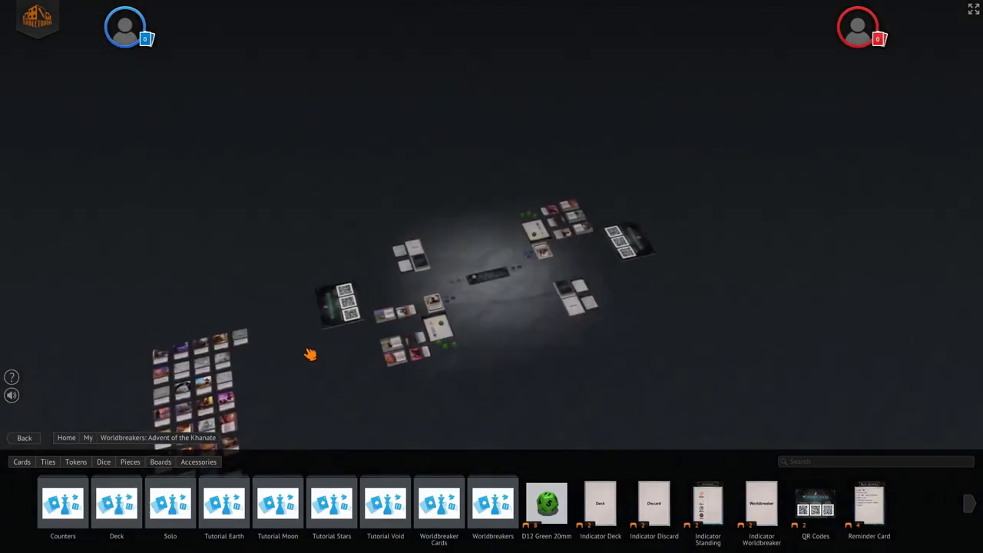
pyautogui.moveTo(305, 355); pyautogui.dragTo(397, 374)
pyautogui.scroll(5, 476, 325)
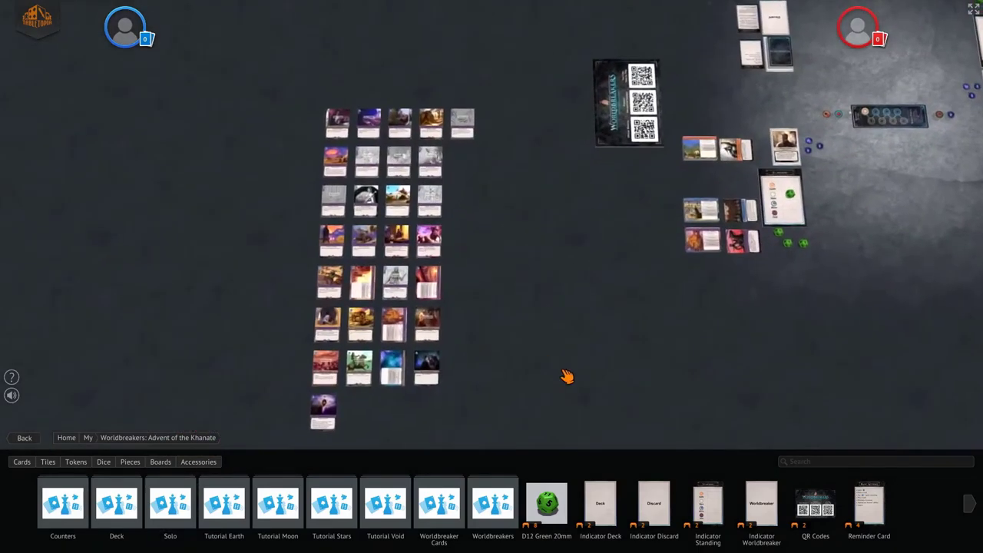
# - Select the whole grid of dealt-out cards and gather them into a single stack
pyautogui.moveTo(291, 76); pyautogui.dragTo(495, 387)
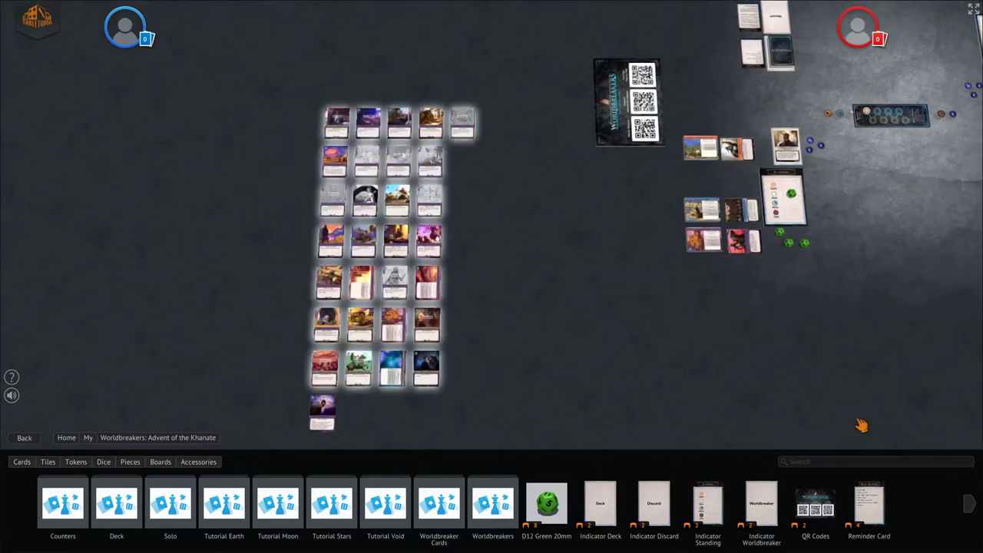
pyautogui.moveTo(444, 393); pyautogui.dragTo(324, 414)
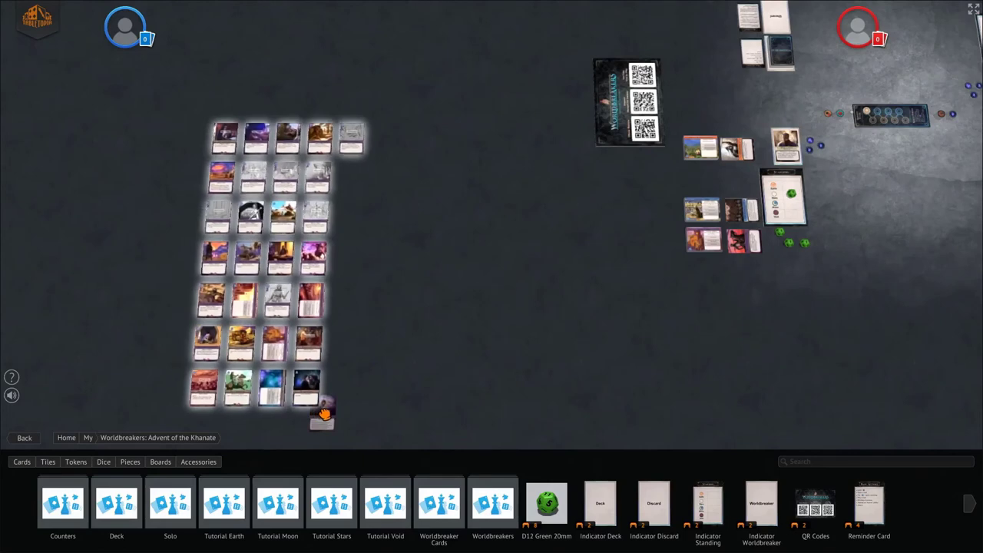
pyautogui.moveTo(323, 414); pyautogui.dragTo(323, 414)
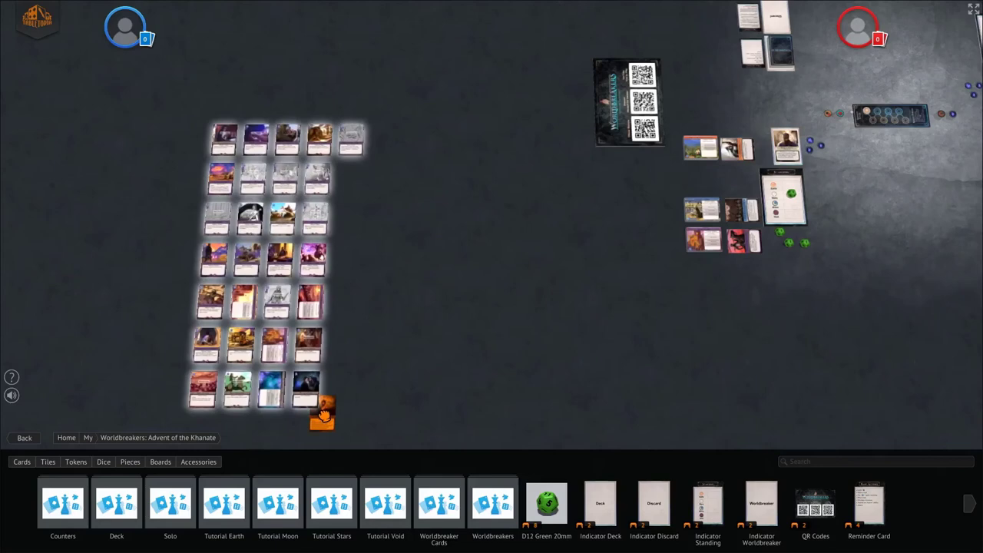
pyautogui.moveTo(324, 414)
pyautogui.mouseDown()
pyautogui.moveTo(321, 404)
pyautogui.moveTo(322, 414)
pyautogui.mouseUp()
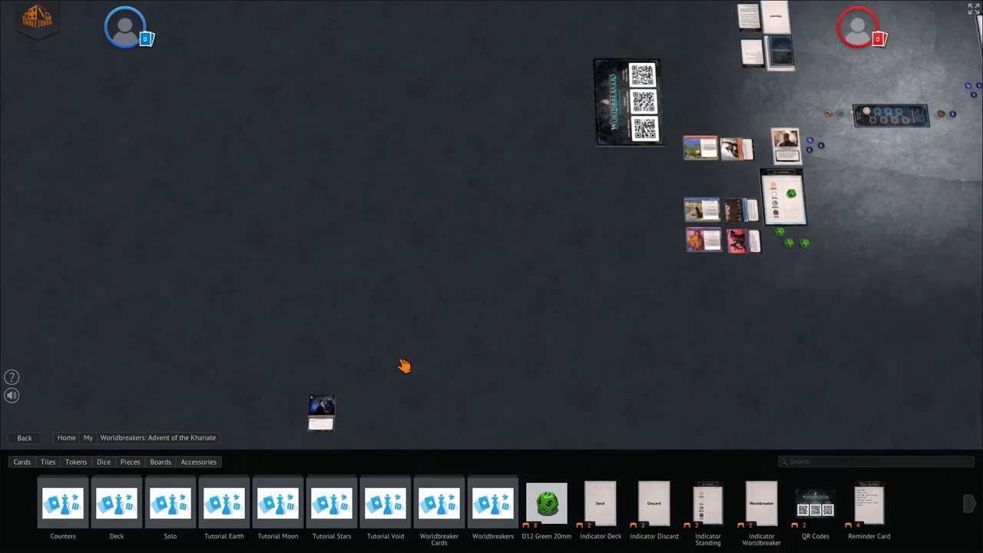
pyautogui.moveTo(380, 352); pyautogui.dragTo(287, 441)
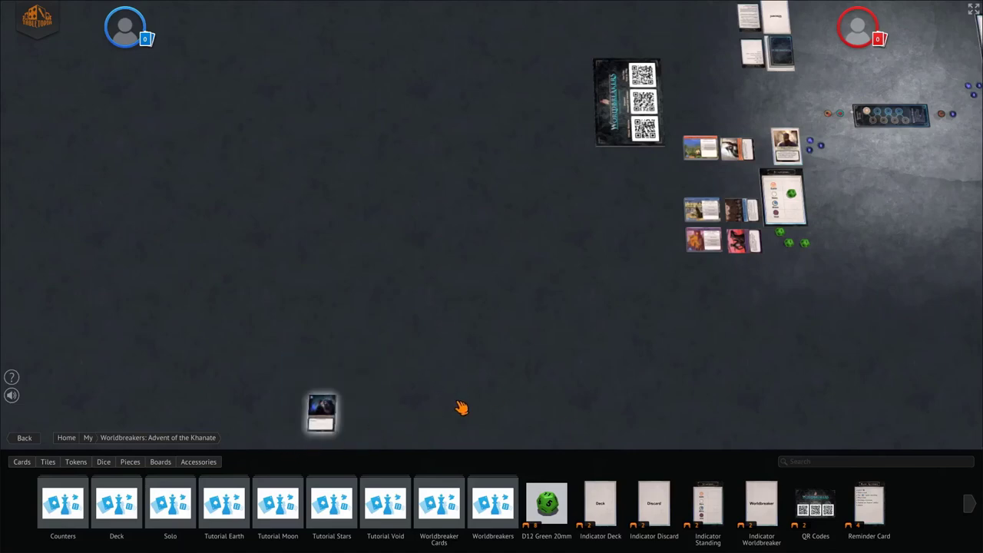